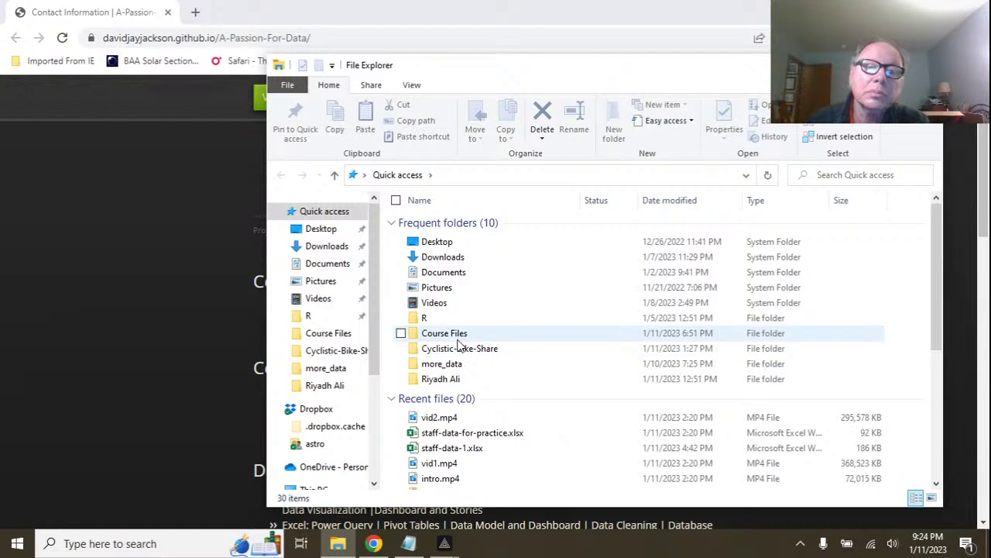
Step: Open the powe_query_power_course folder inside Documents > Excel-365 > Chandoo
double_click(463, 281)
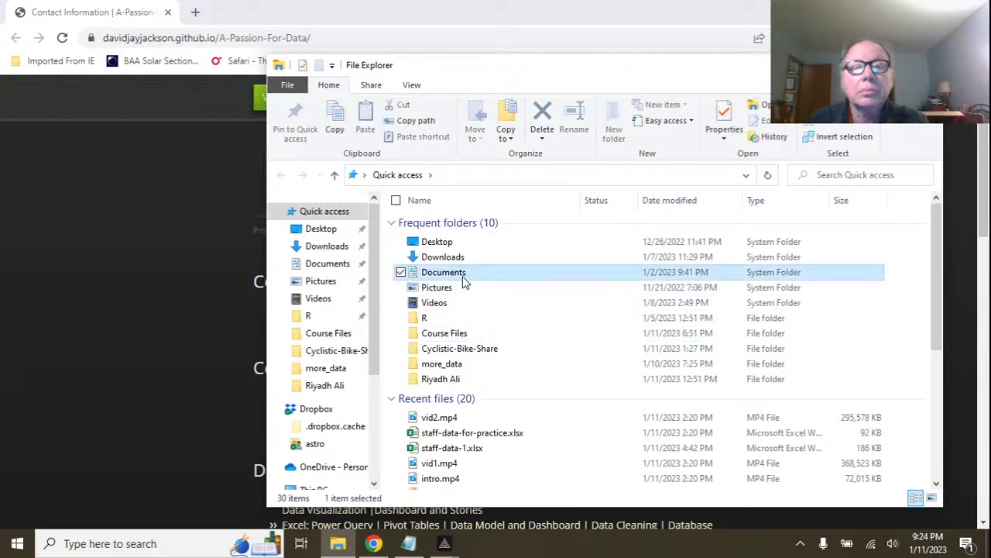
scroll(473, 329, "down", 1)
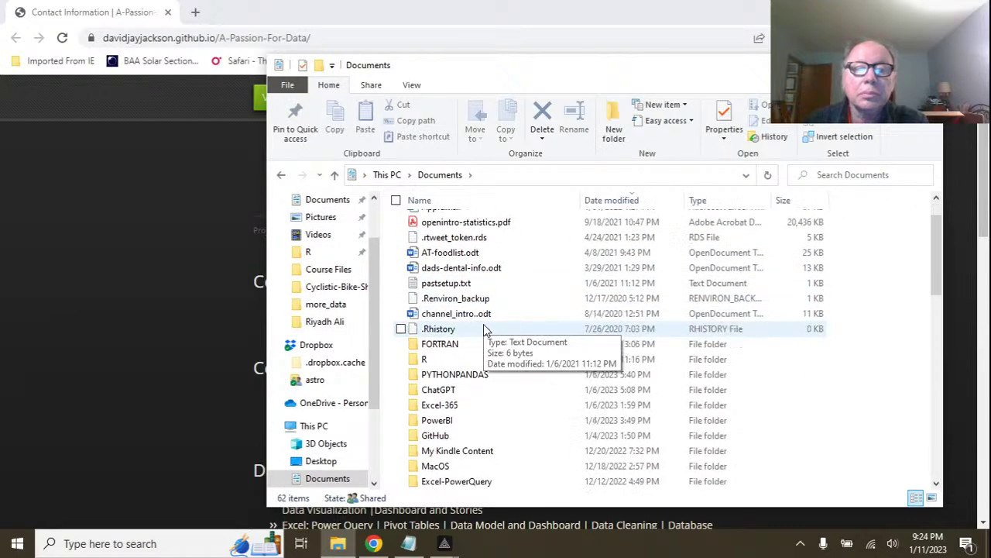
double_click(445, 407)
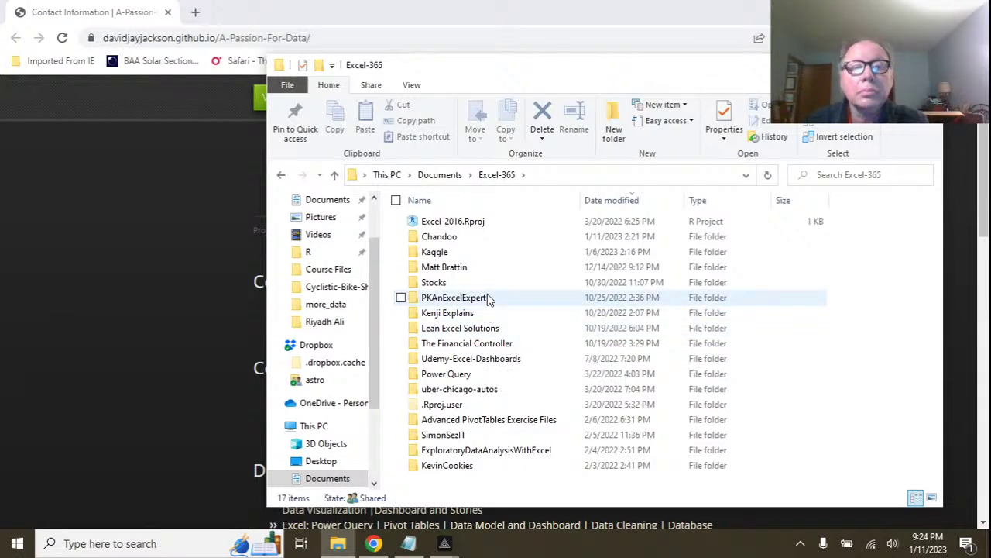
double_click(465, 237)
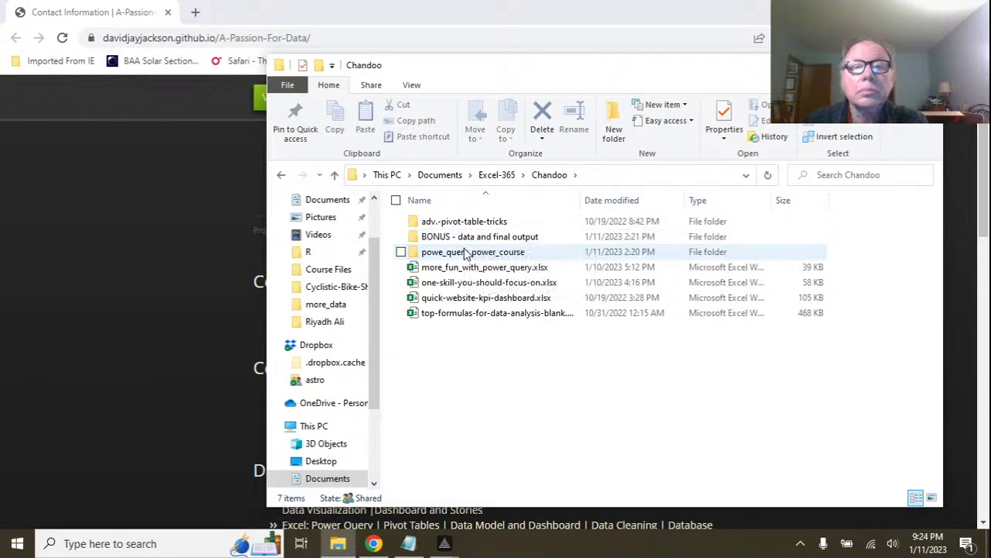
double_click(467, 254)
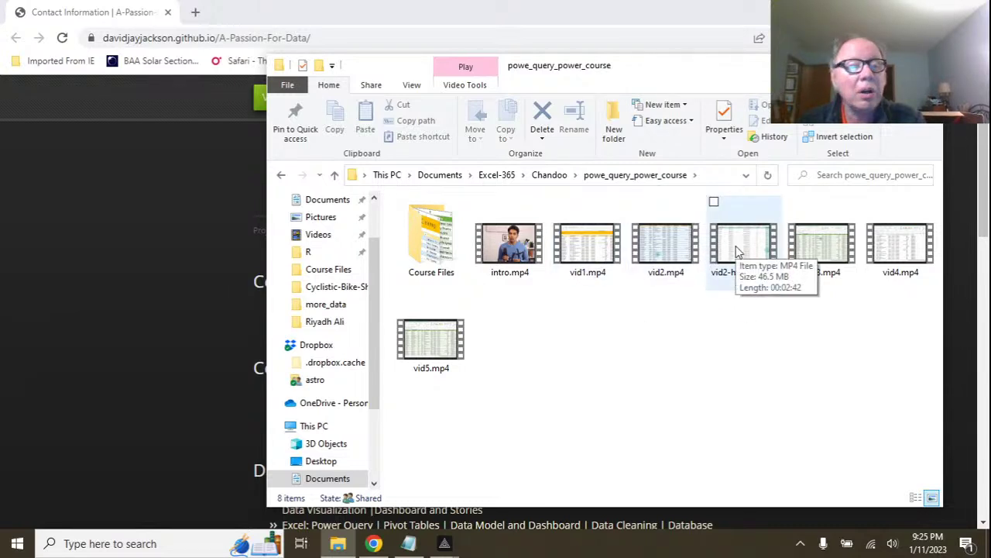
Step: Switch to Notepad to review the salary bands and their colours, and return to the course folder in File Explorer
left_click(408, 543)
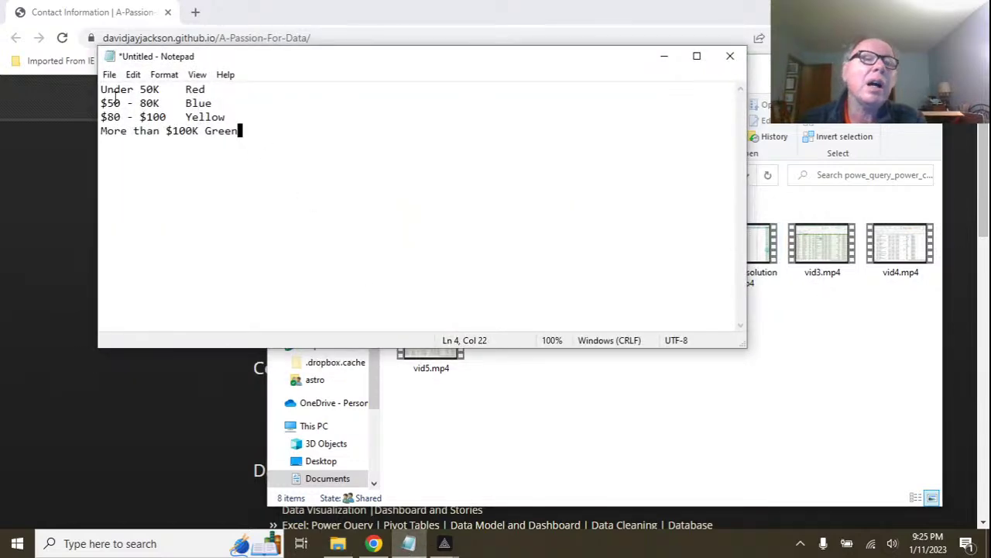
left_click_drag(103, 89, 196, 130)
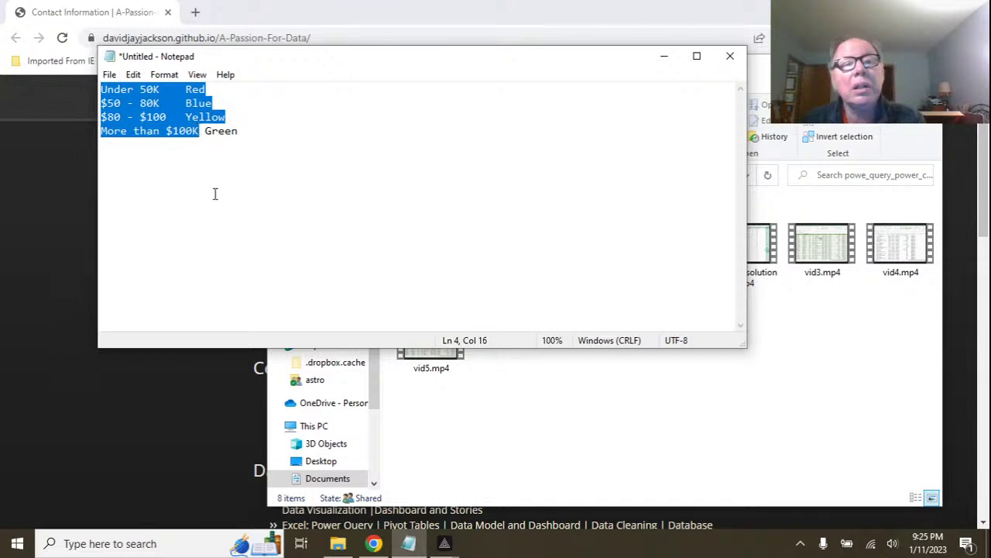
left_click(572, 391)
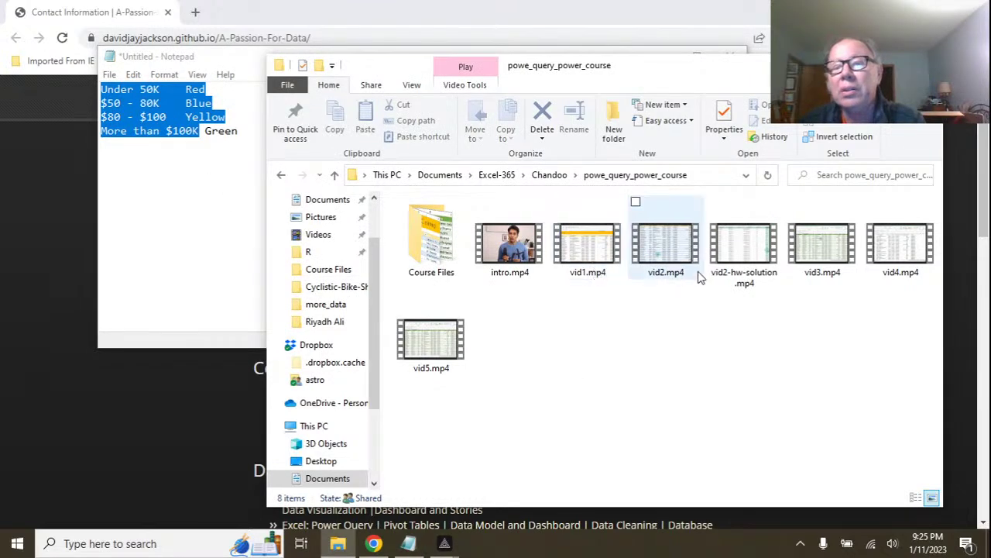
Step: Play the vid2-hw-solution.mp4 video in Windows Media Player through to its end and close the player
left_click(733, 258)
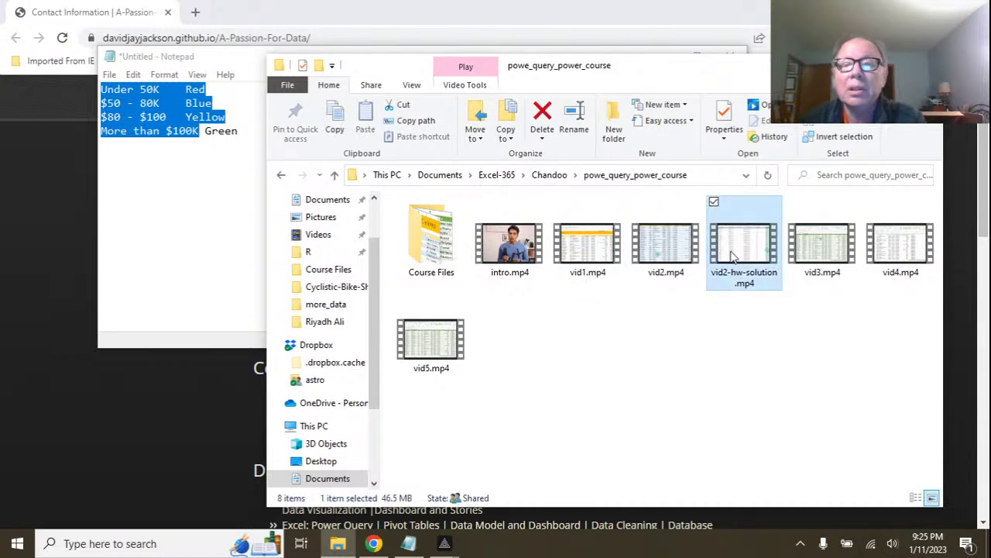
double_click(732, 258)
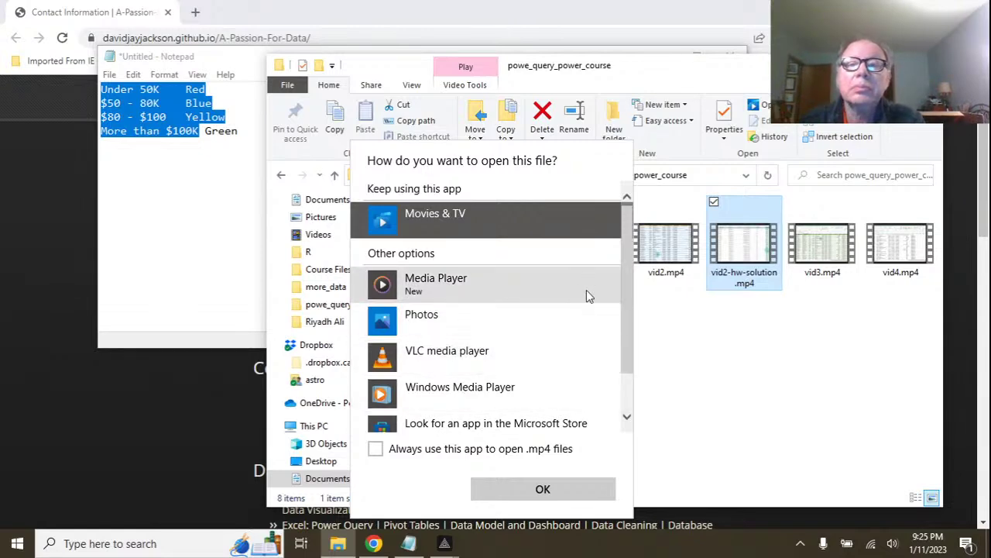
left_click(765, 381)
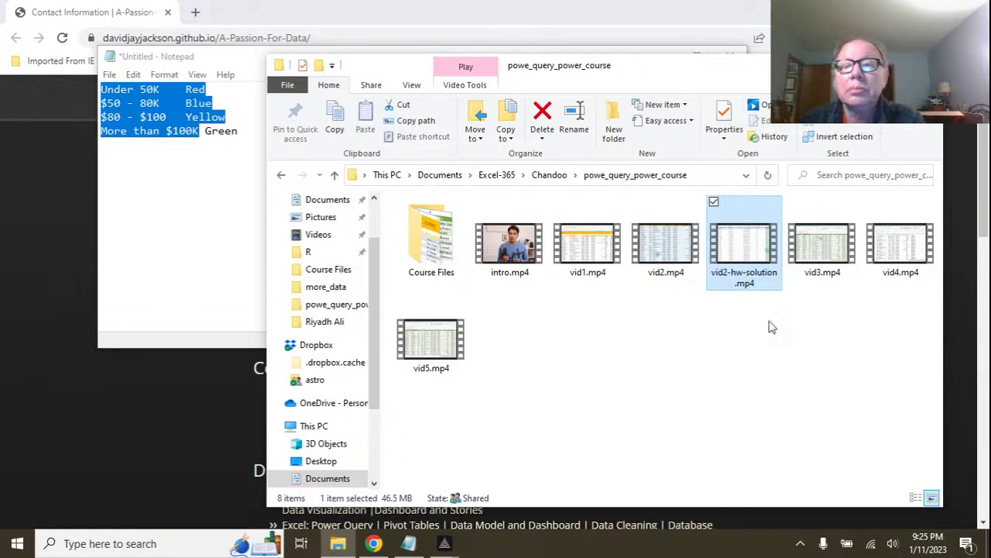
double_click(744, 257)
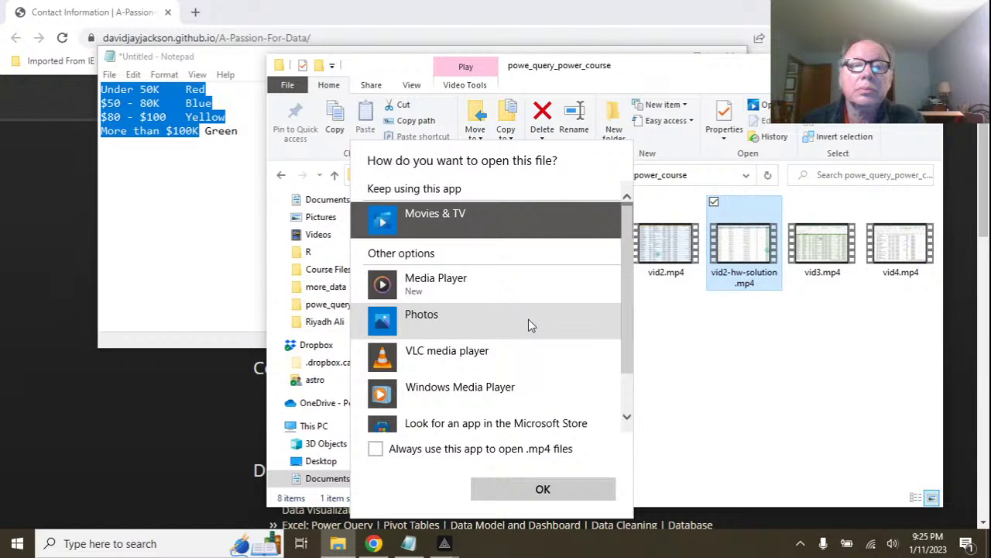
left_click(496, 391)
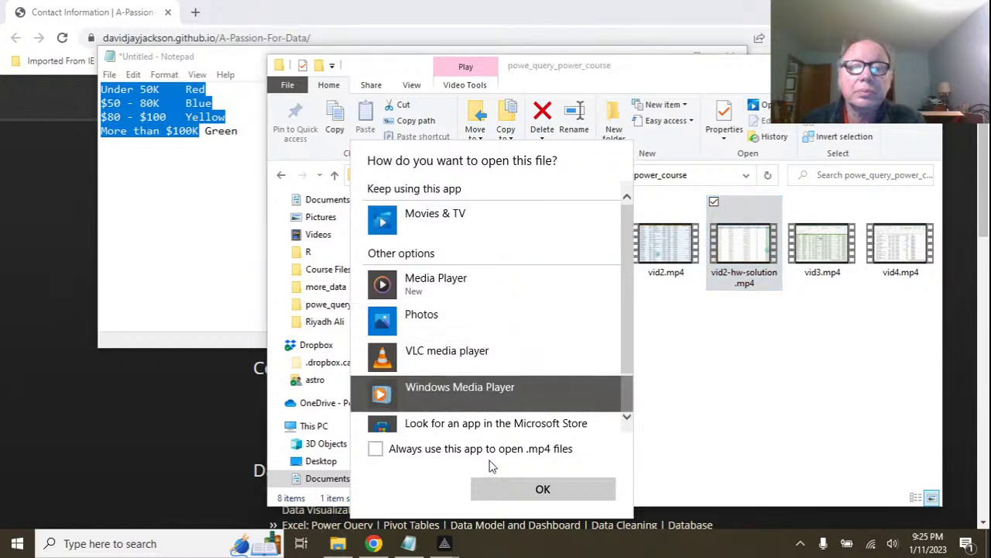
left_click(535, 490)
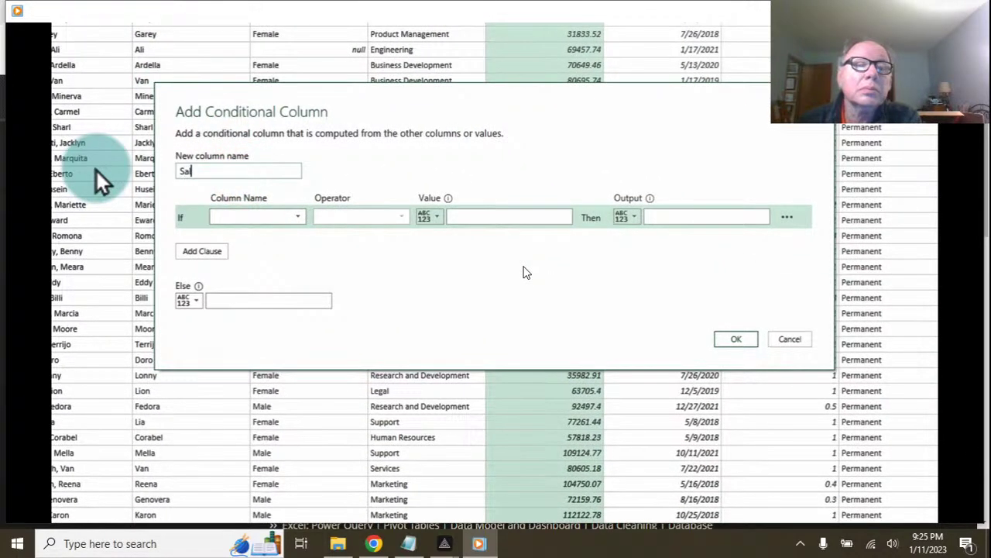
mouse_move(525, 272)
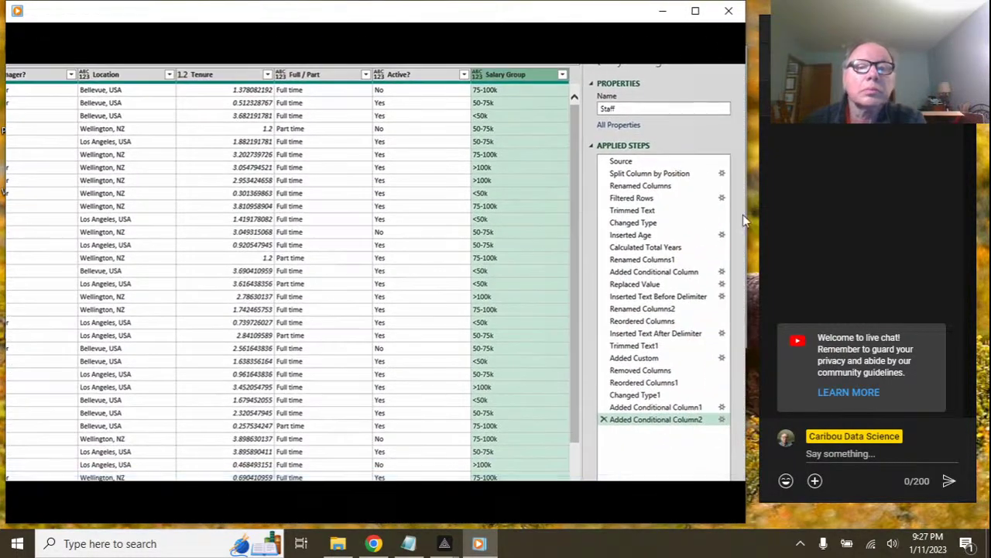
mouse_move(640, 193)
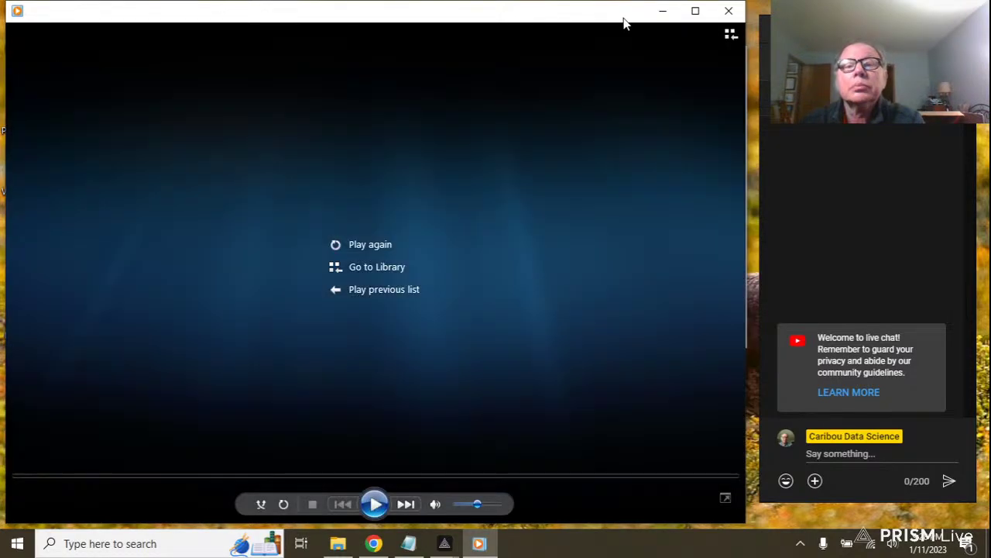
left_click(729, 11)
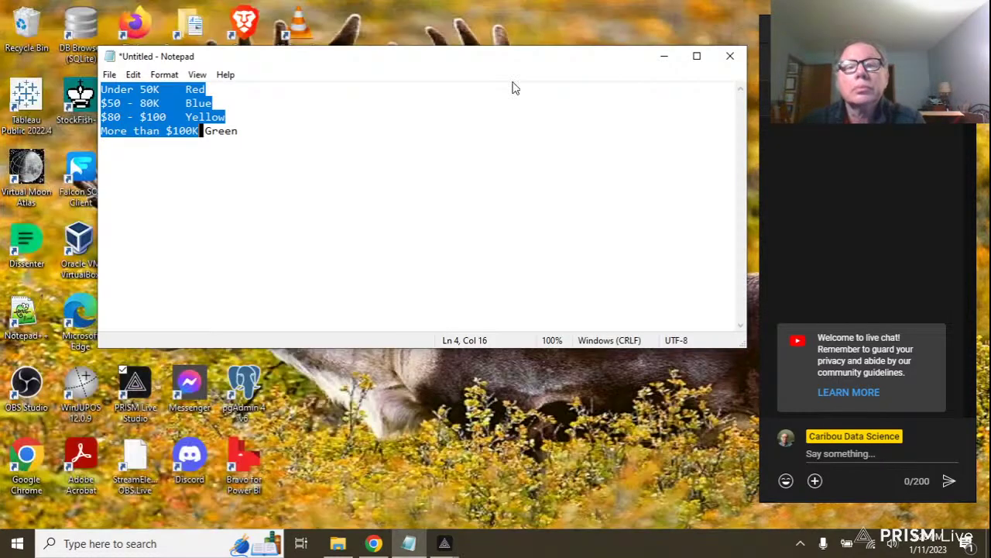
Step: Open staff-data-for-practice.xlsx from the Course Files folder in Excel and close the File Explorer window
left_click(337, 546)
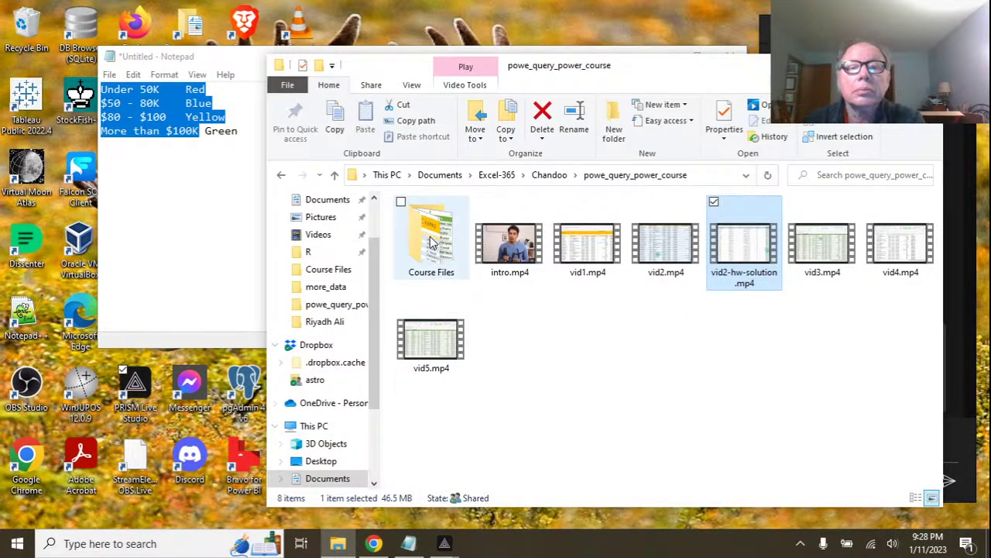
double_click(432, 242)
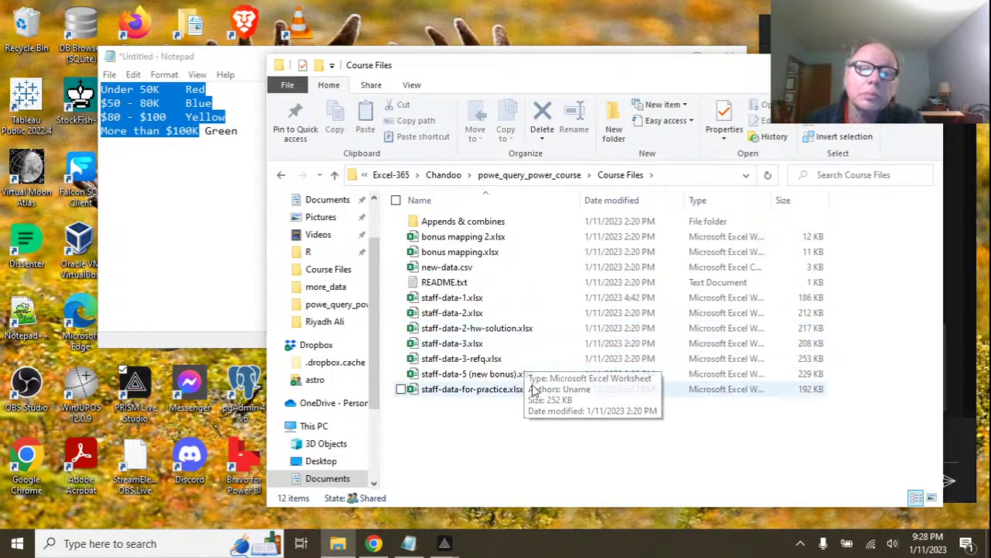
double_click(489, 394)
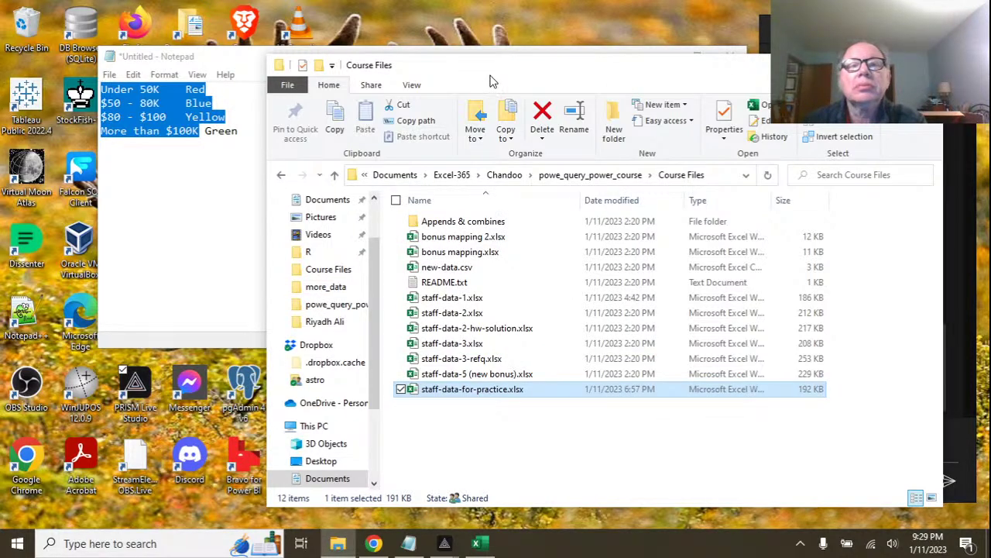
left_click_drag(491, 82, 272, 60)
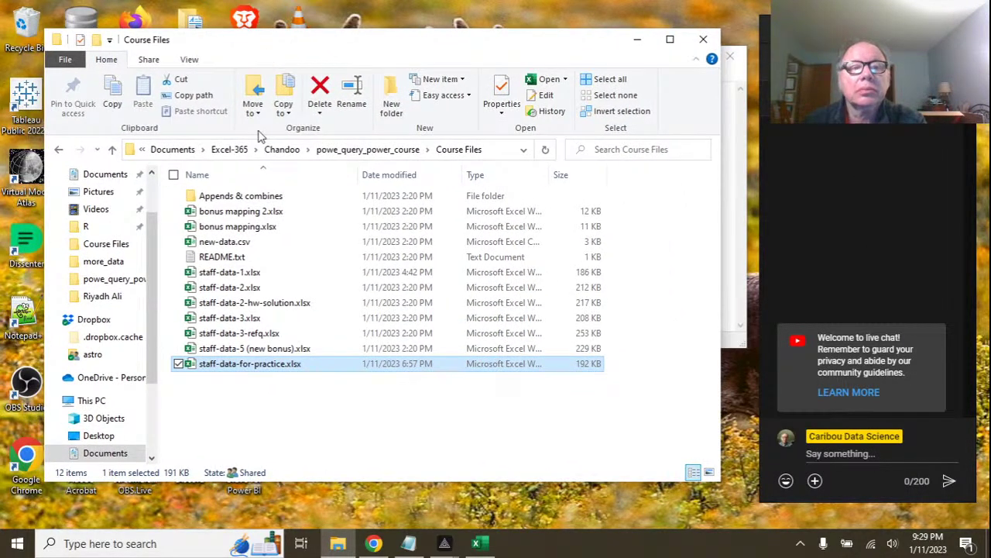
left_click(701, 40)
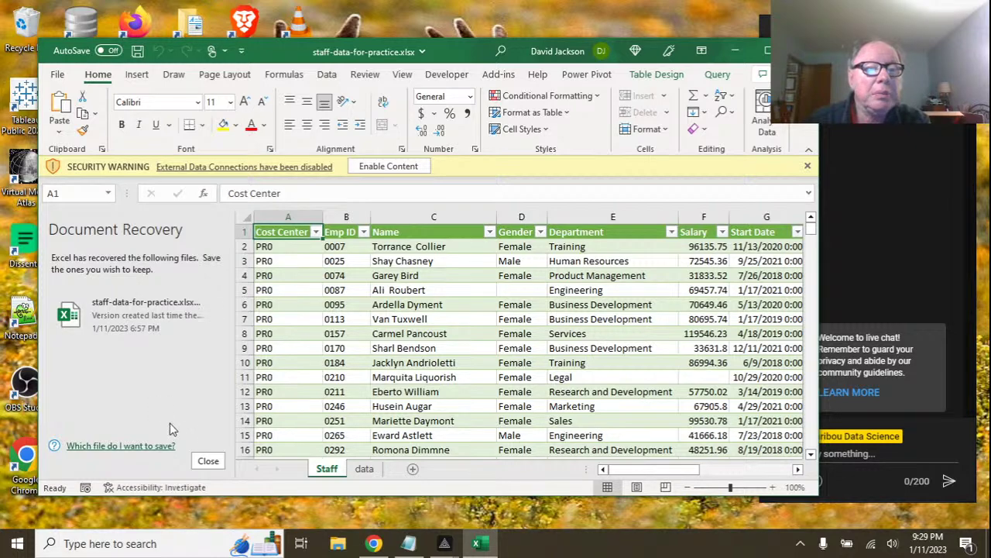
Step: Dismiss the document recovery list and save the staff-data-for-practice.xlsx workbook
left_click(208, 461)
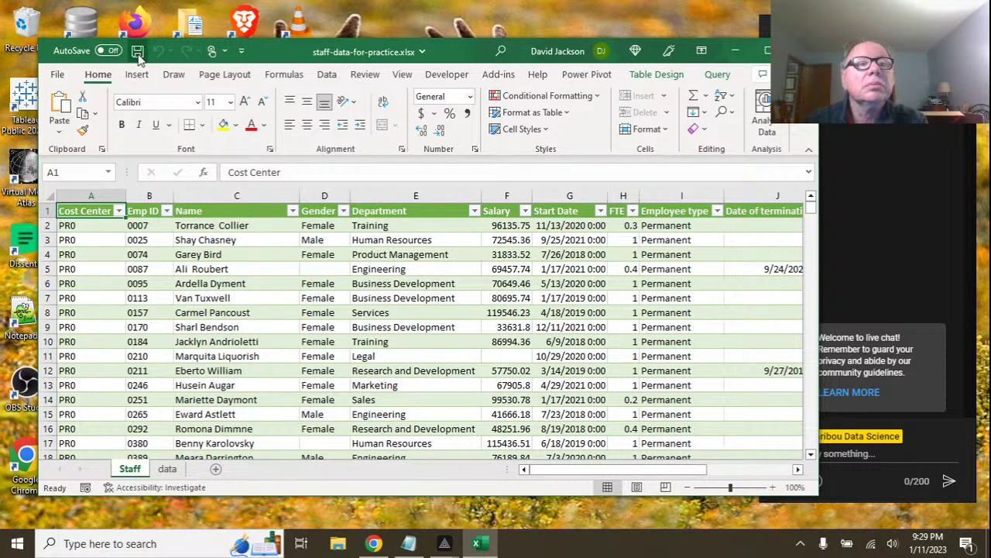
left_click(137, 51)
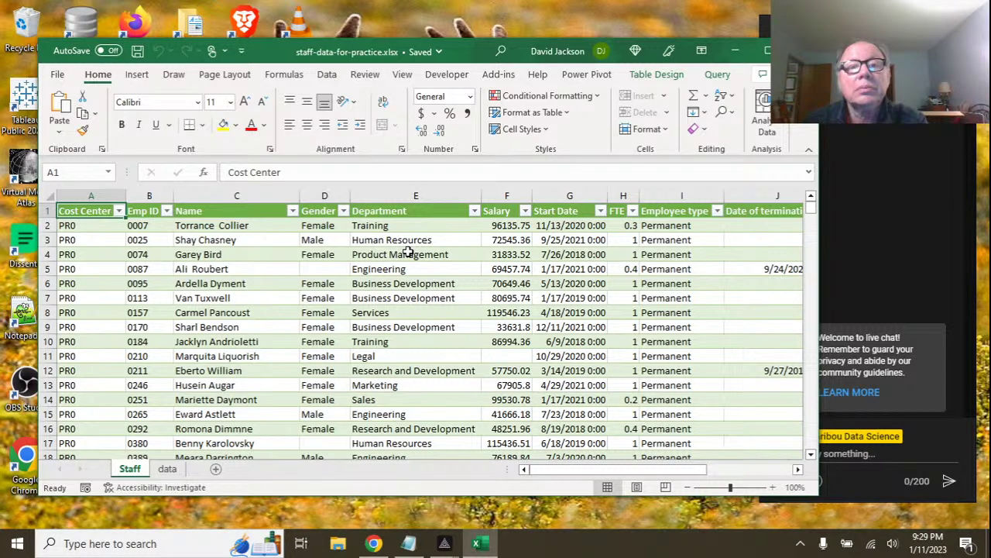
left_click(100, 224)
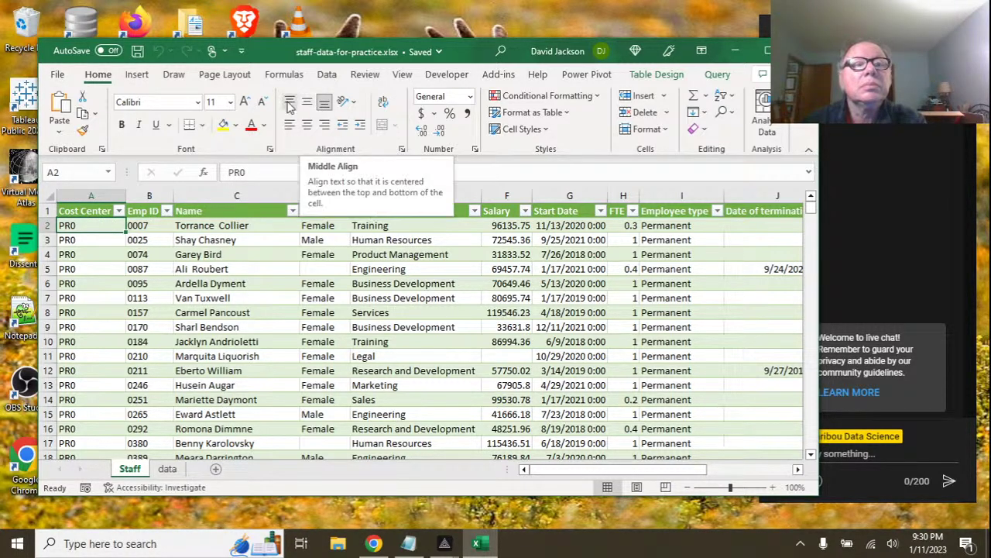
left_click(327, 74)
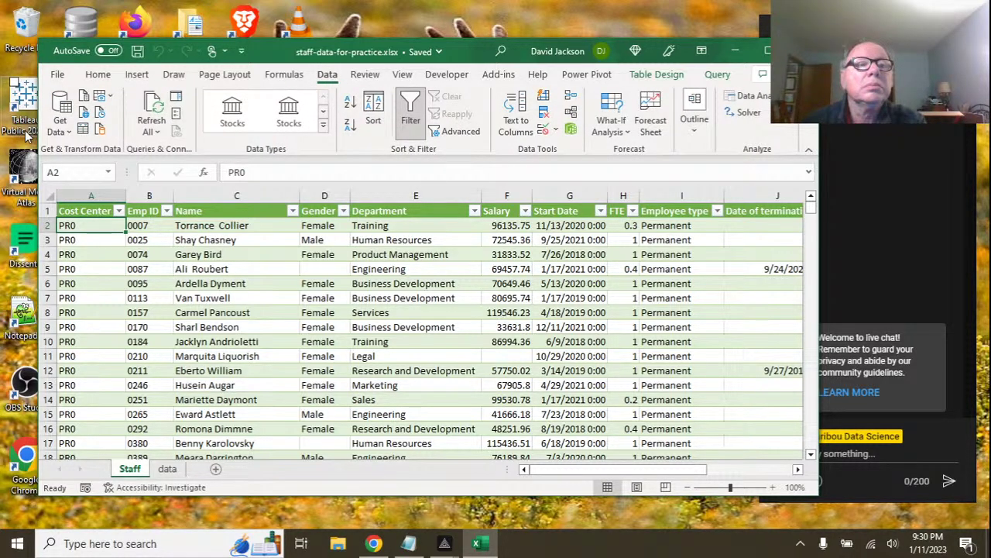
left_click(85, 131)
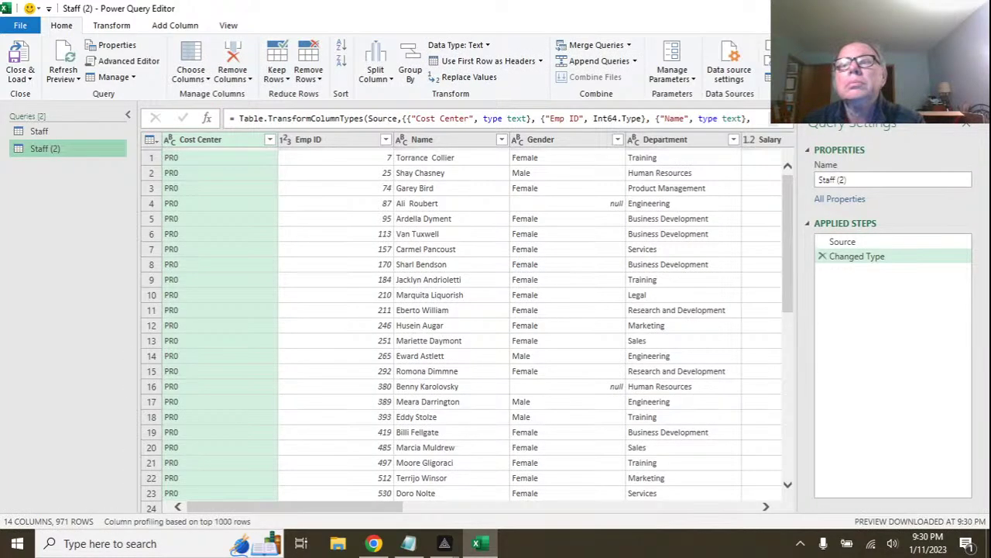
left_click(974, 8)
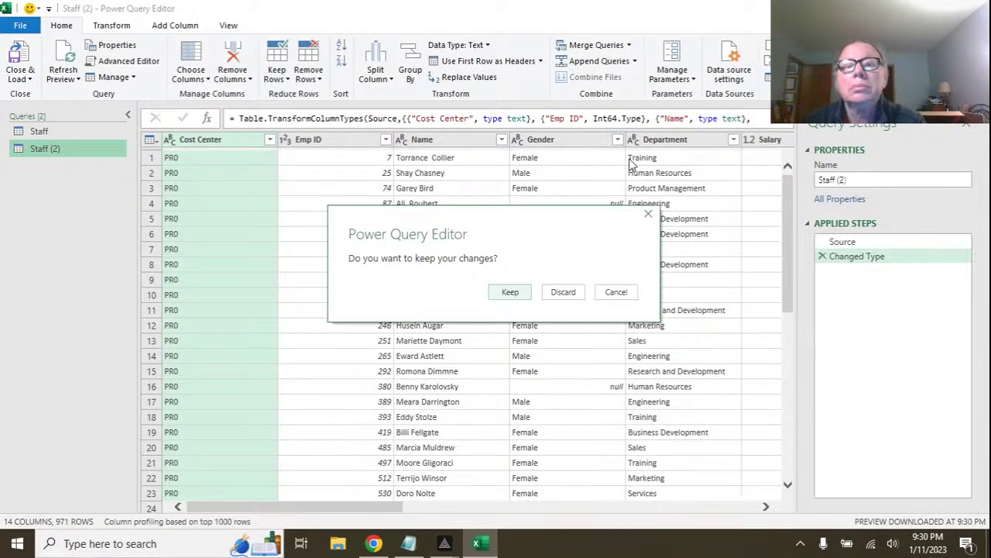
left_click(563, 292)
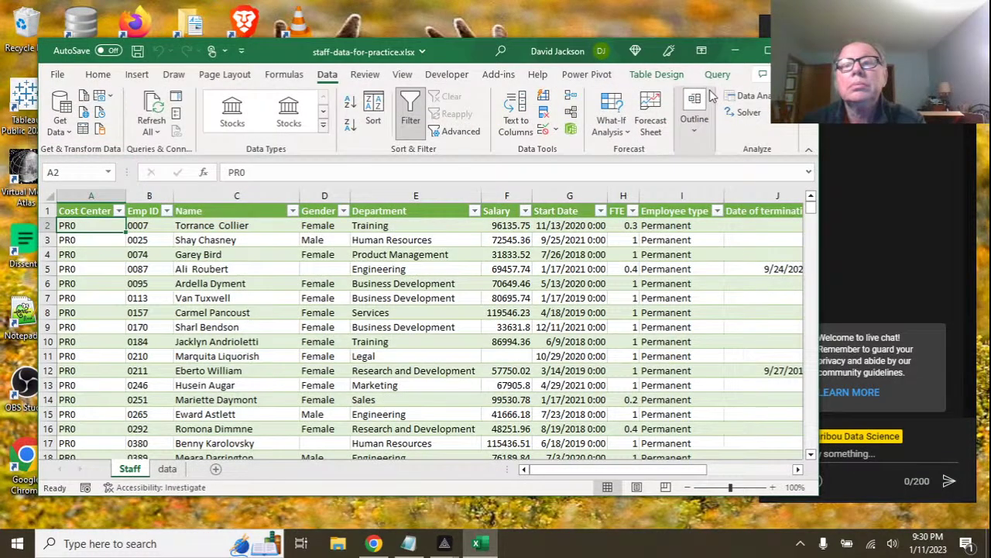
Step: Open the existing Staff query in the Power Query Editor and examine its columns from Cost Center to Full/Part Time
left_click(718, 75)
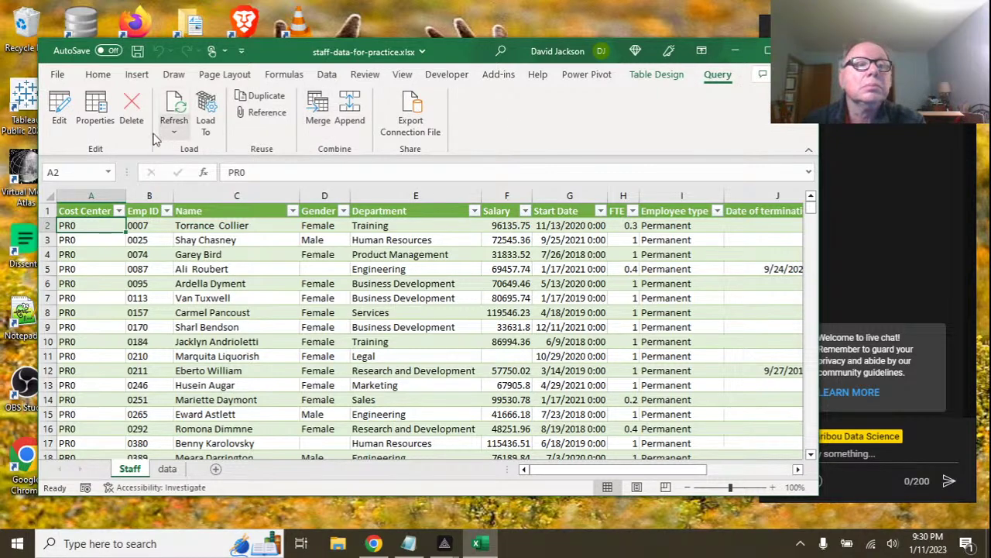
left_click(67, 109)
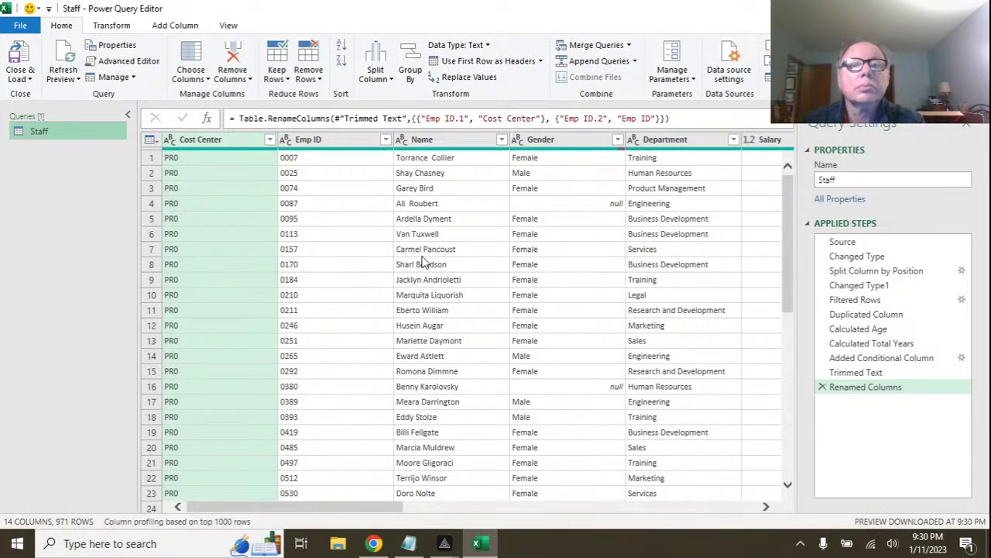
left_click_drag(393, 507, 803, 482)
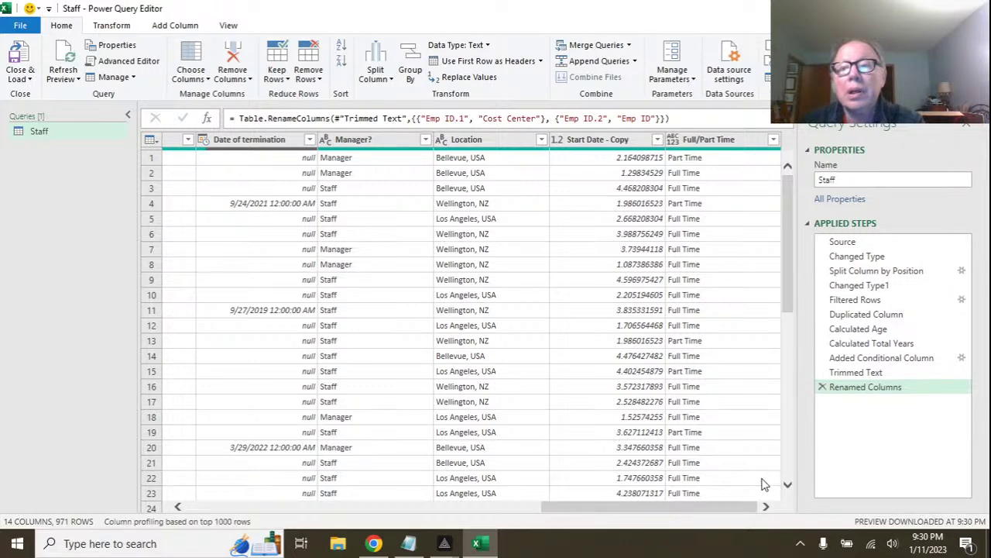
left_click_drag(745, 500, 367, 480)
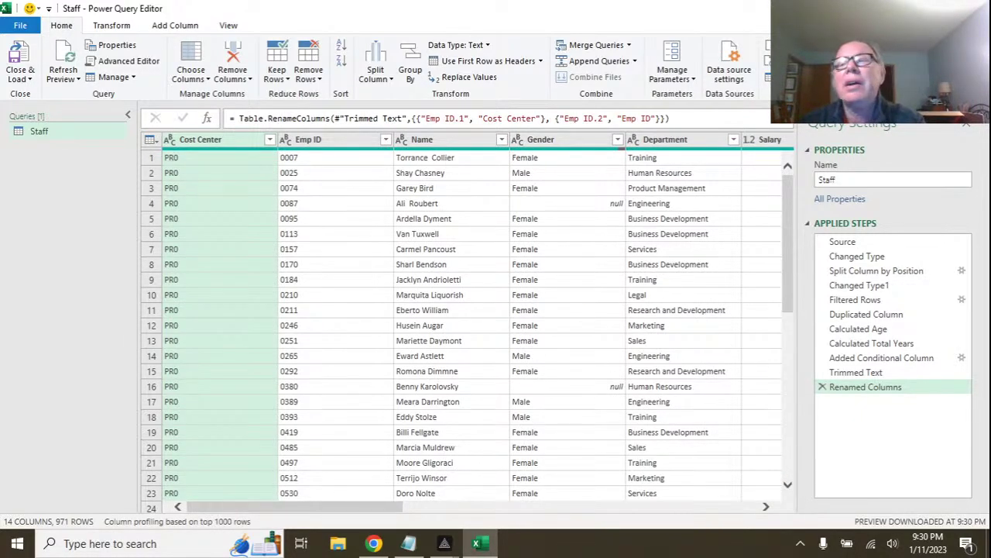
Step: Return from the Power Query Editor to staff-data-for-practice.xlsx and close the workbook, saving its changes
key("alt+Tab")
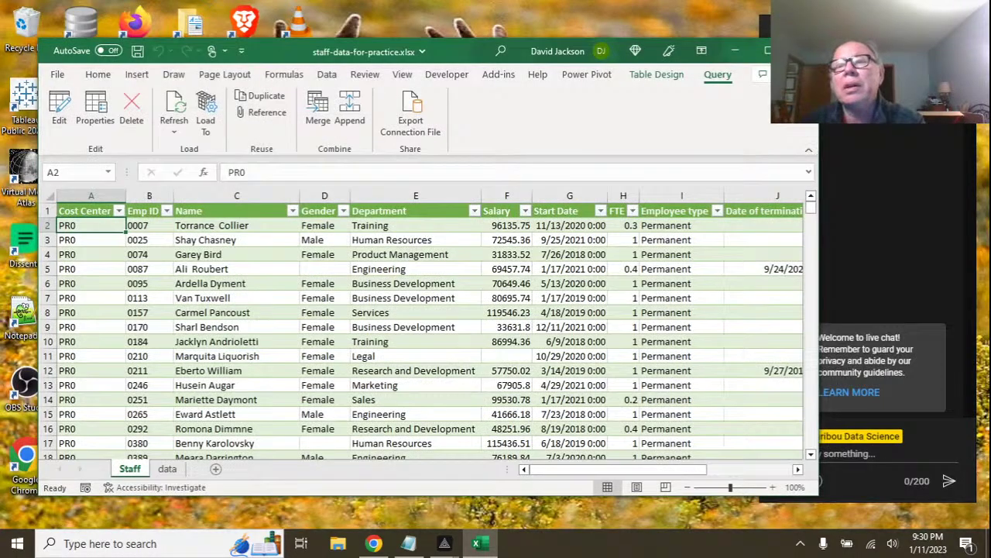
key("alt+F4")
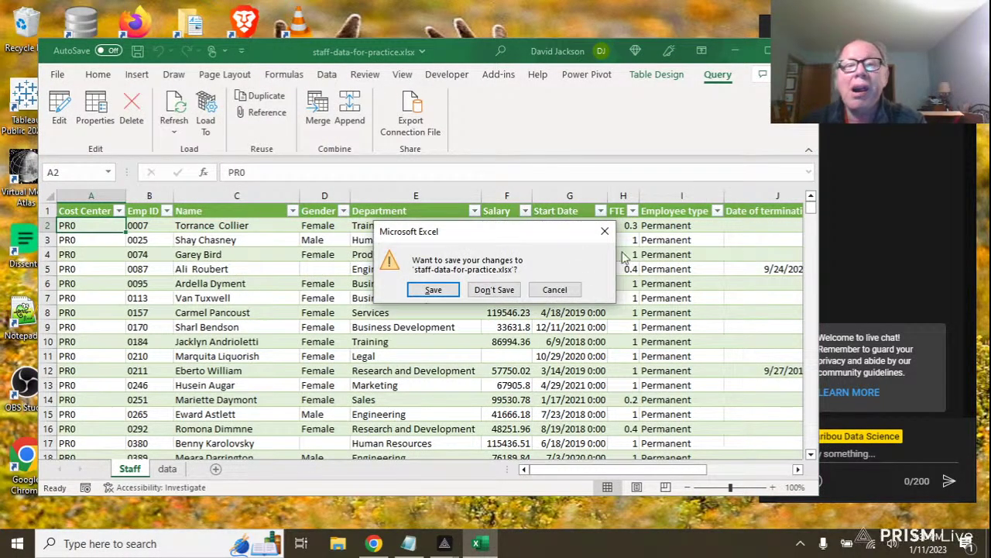
left_click(434, 289)
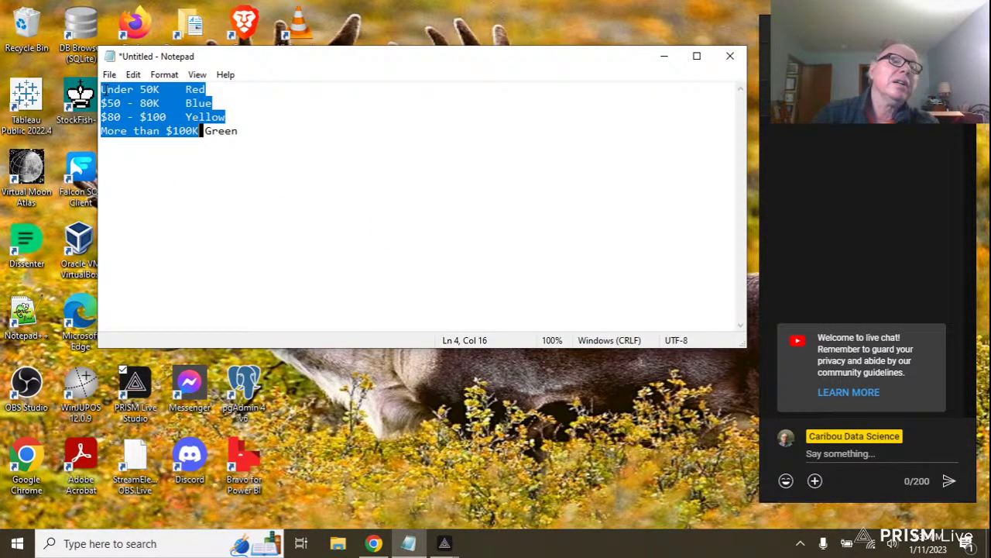
Step: Select the salary range and colour notes in the untitled Notepad file, and close it without saving
left_click_drag(101, 89, 257, 128)
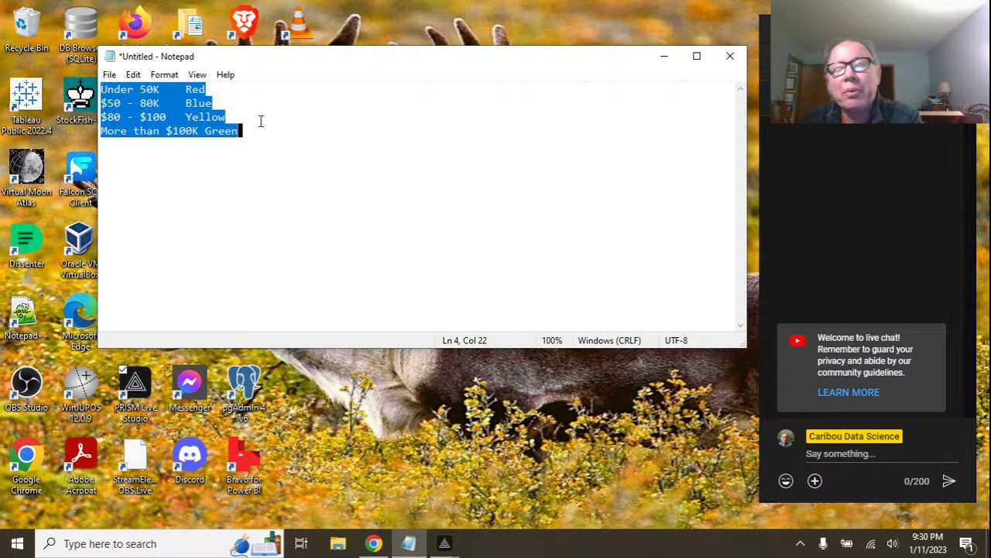
left_click(729, 56)
left_click(519, 272)
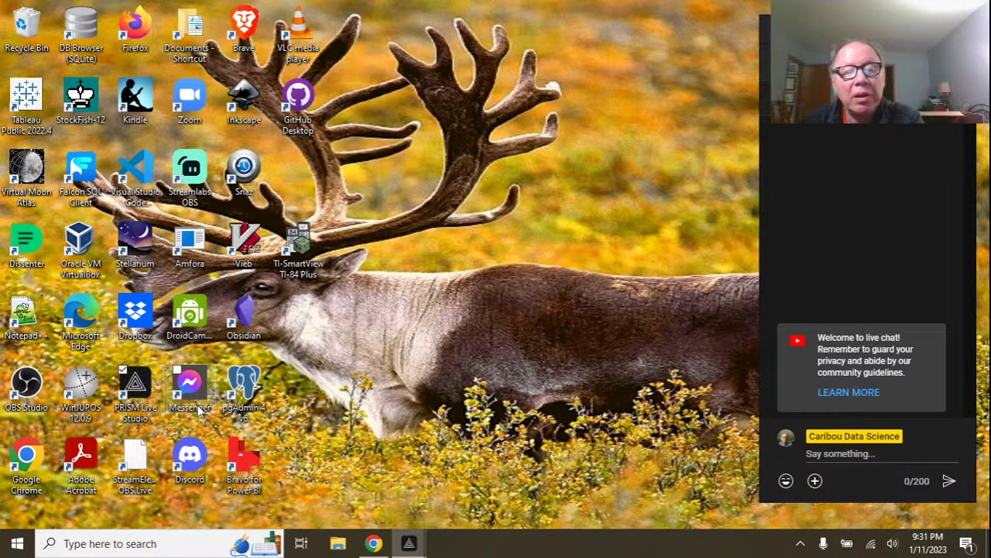
Step: Switch to Chrome, go to github.com and open the Module_2_regression file in the WorldQuant-University repository
key("alt+Tab")
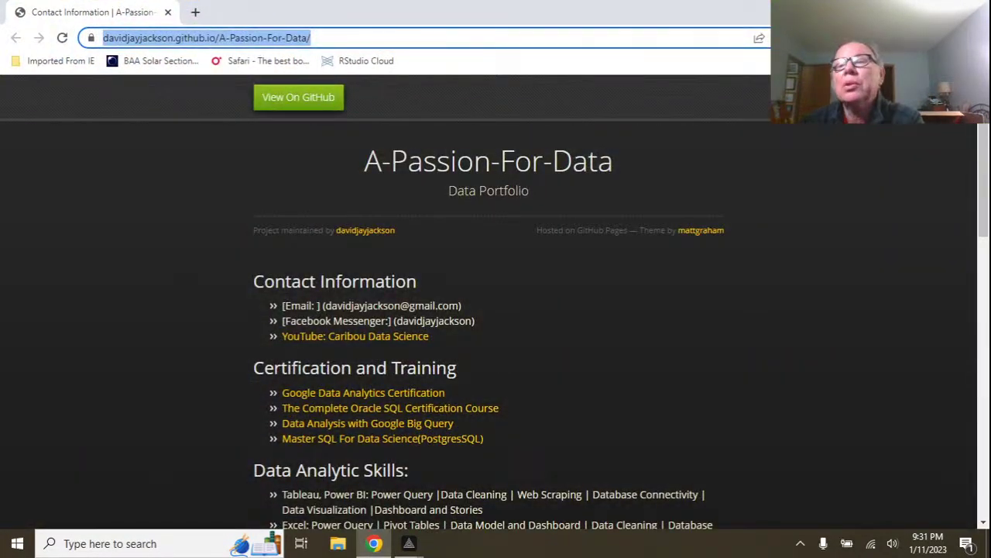
key("super+Down")
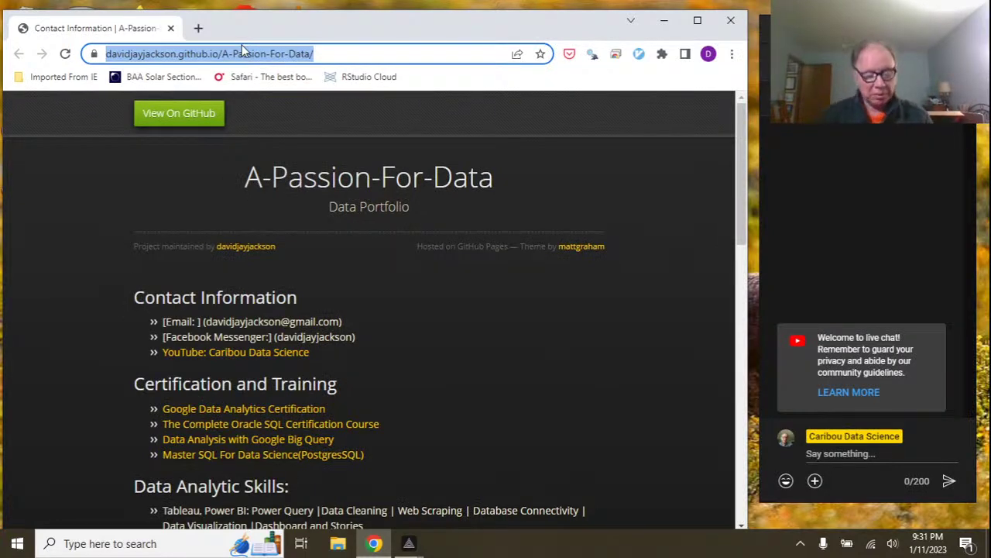
type("git")
key("Return")
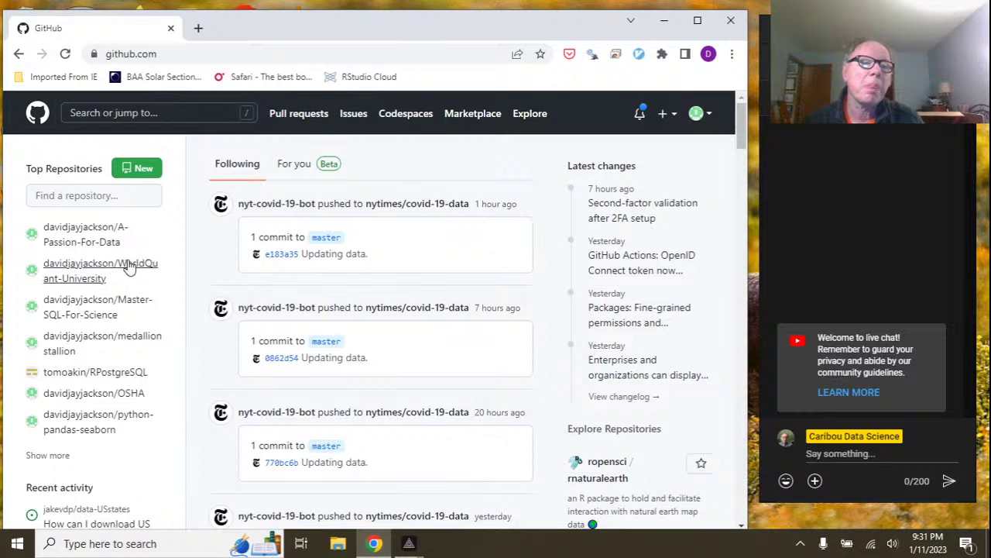
left_click(129, 267)
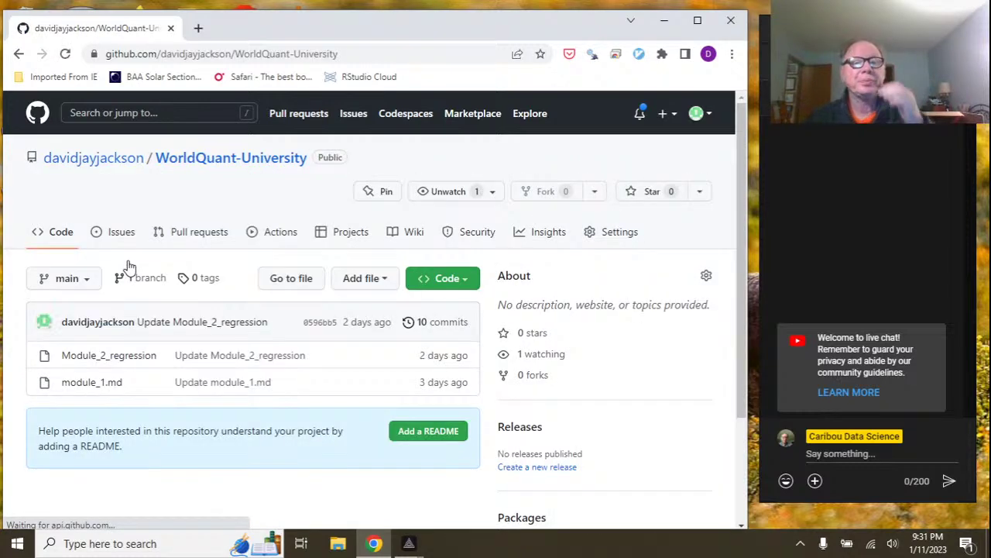
left_click(134, 355)
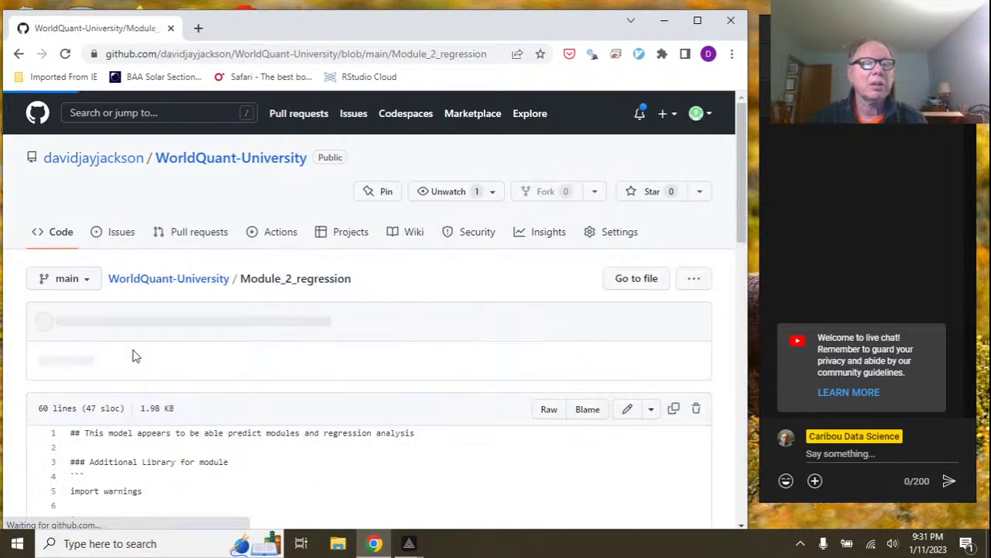
Step: Open learn.wqu.edu in a new tab and go to the Project module of the 2. Housing in Buenos Aires course
left_click(199, 28)
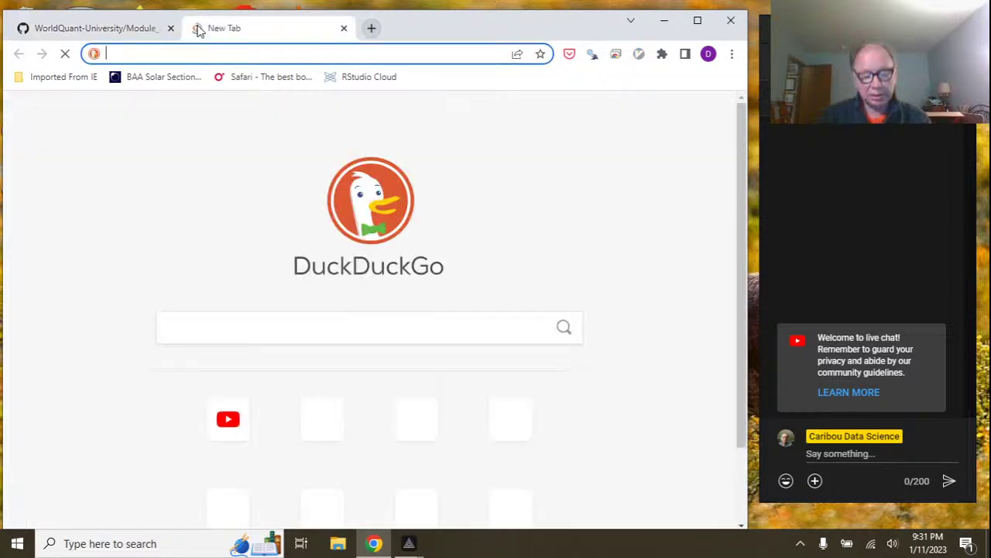
type("learn")
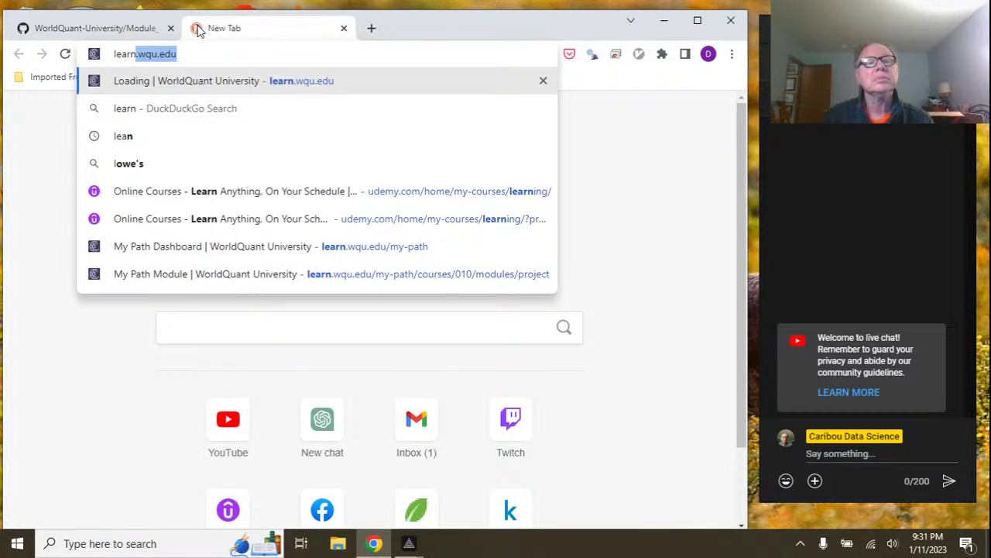
key("Return")
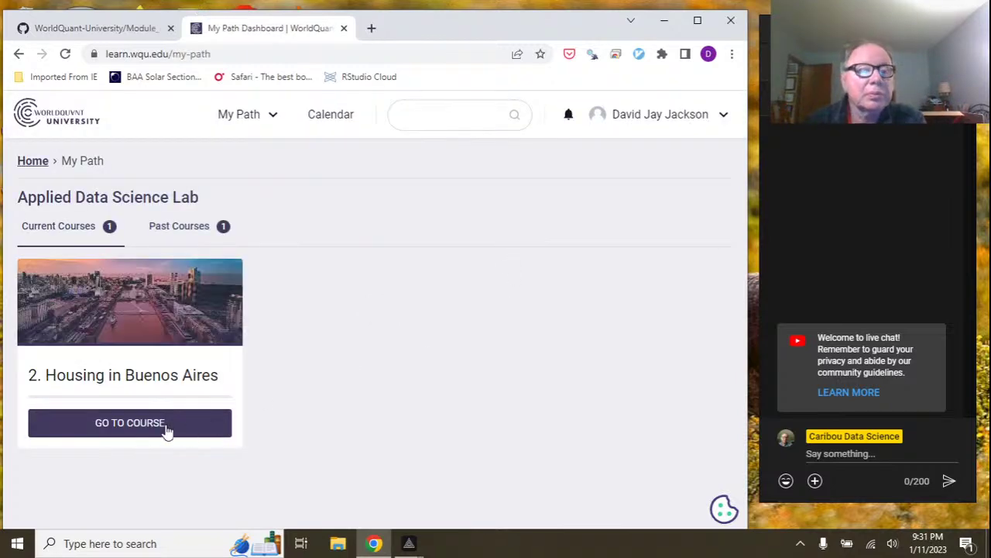
left_click(147, 431)
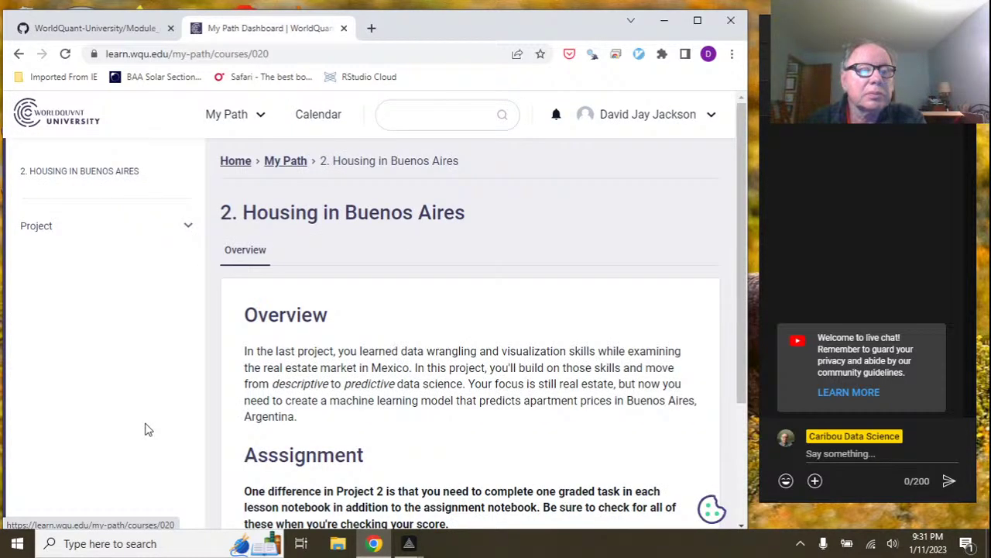
scroll(147, 429, "down", 2)
left_click(651, 437)
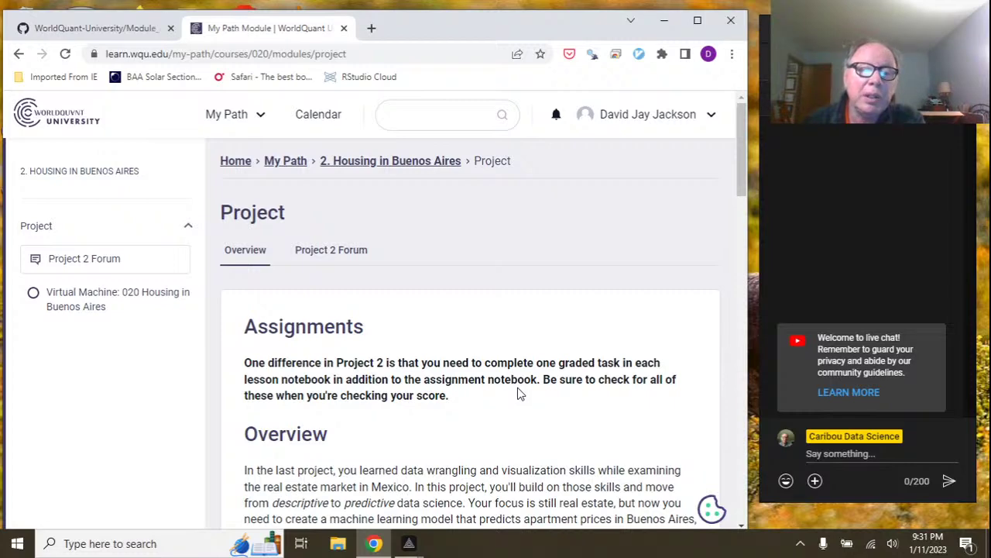
Step: Review the project page, view the grades for Virtual Machine: 020 Housing in Buenos Aires, and open that virtual machine
scroll(519, 395, "down", 4)
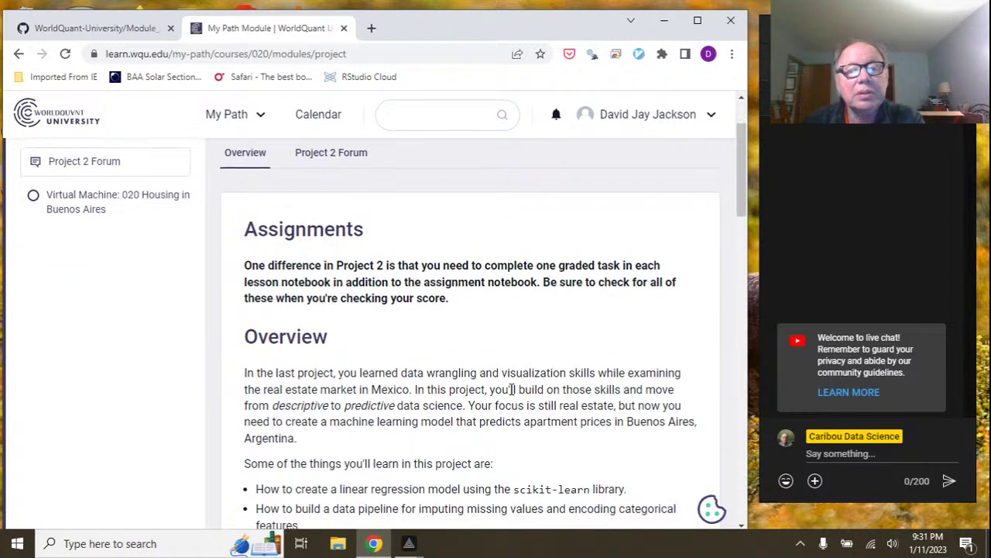
scroll(505, 397, "down", 4)
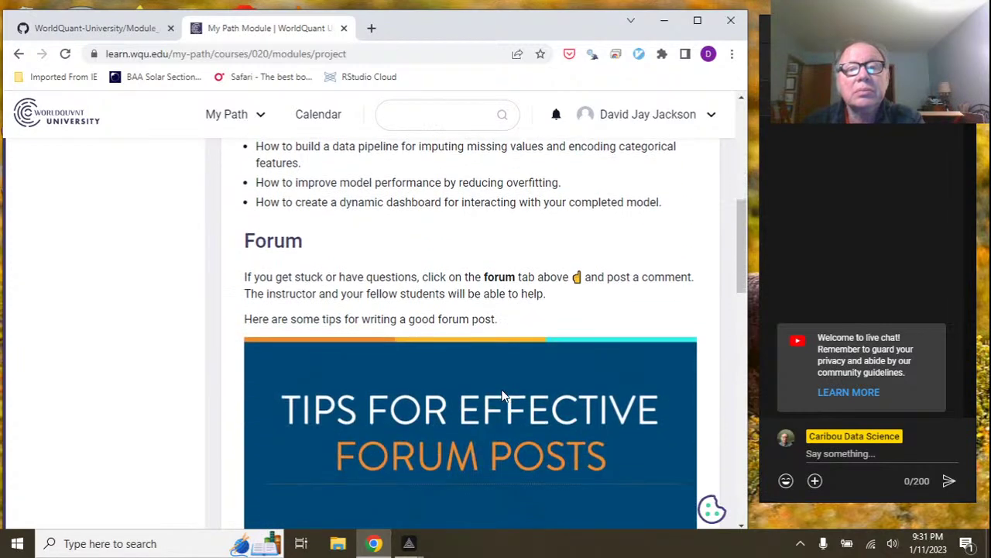
scroll(501, 391, "up", 1)
scroll(501, 392, "up", 1)
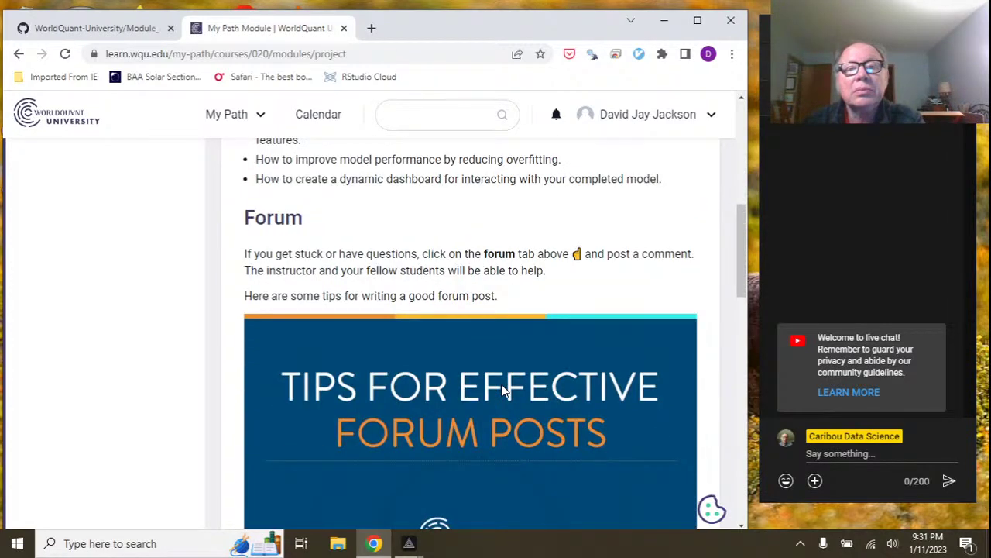
scroll(502, 392, "down", 10)
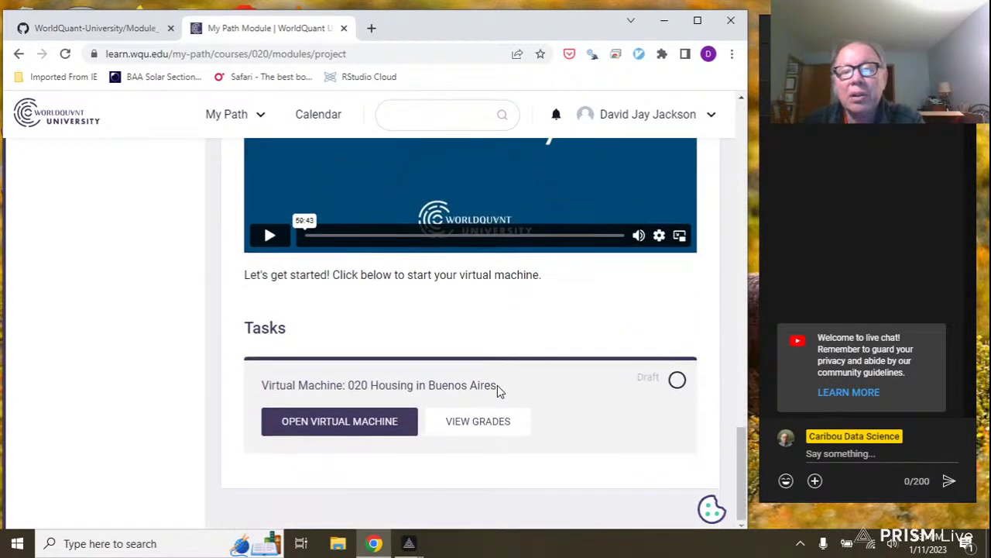
left_click(484, 427)
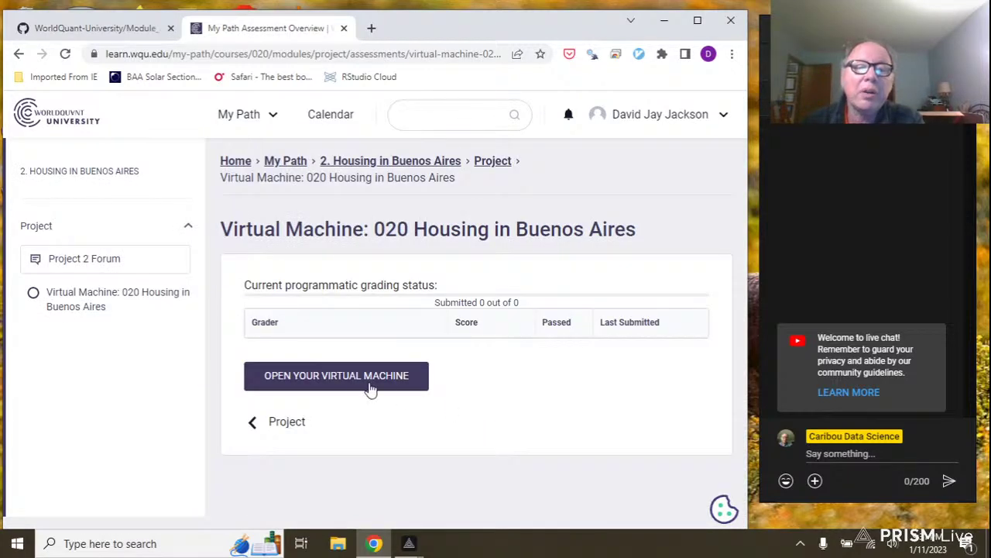
left_click(345, 385)
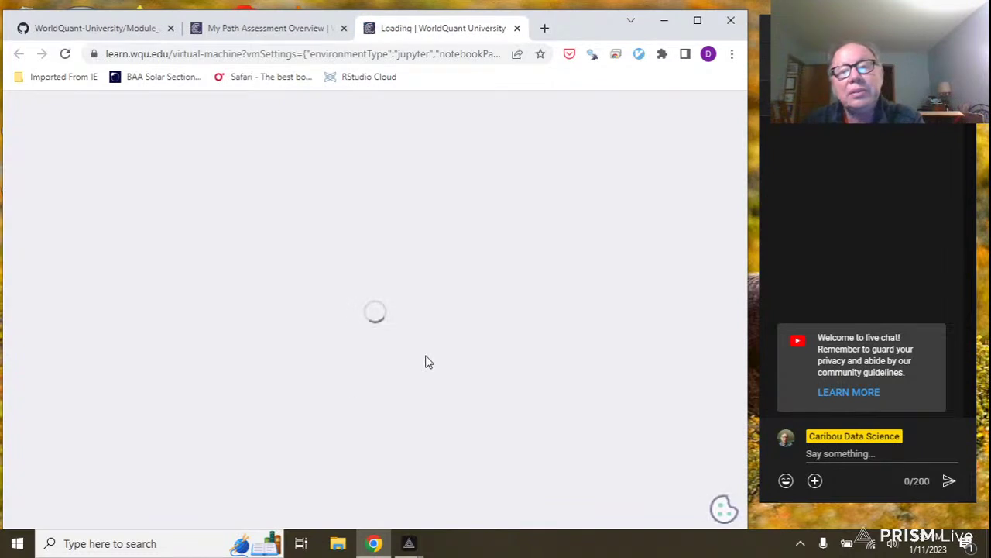